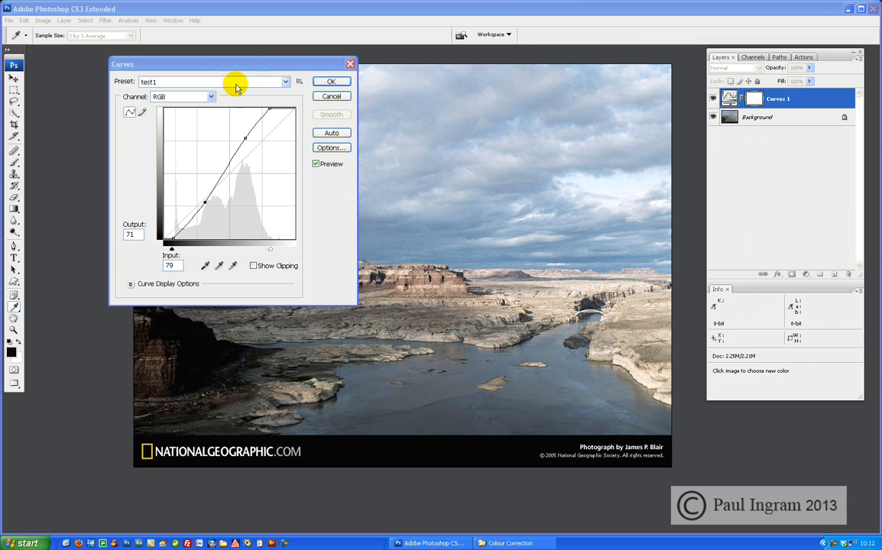
Step: Apply the Color Negative (RGB) preset to the Curves 1 adjustment
{"action": "left_click", "coordinate": [287, 82]}
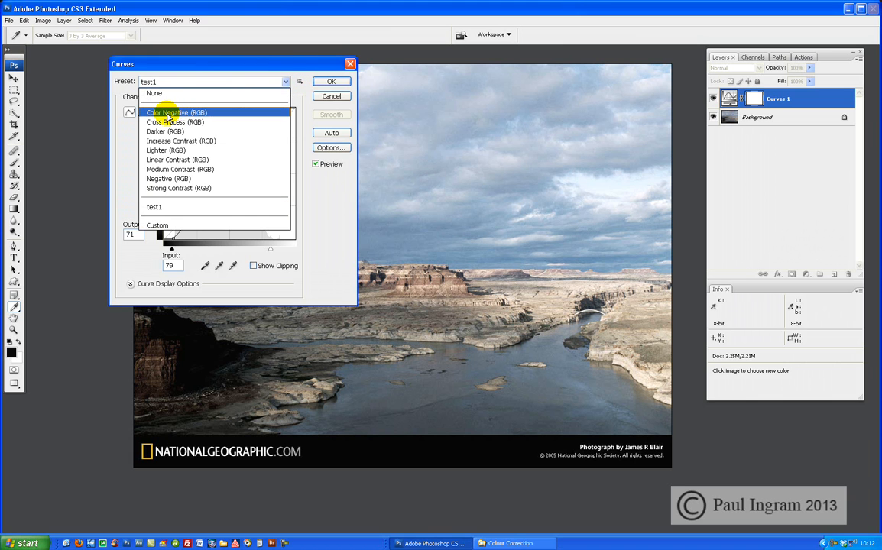
{"action": "left_click", "coordinate": [167, 114]}
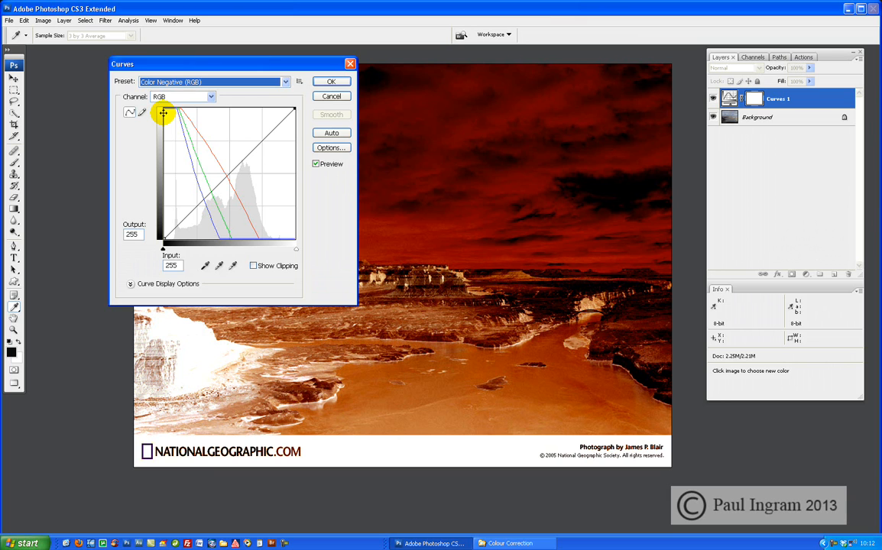
{"action": "left_click", "coordinate": [330, 84]}
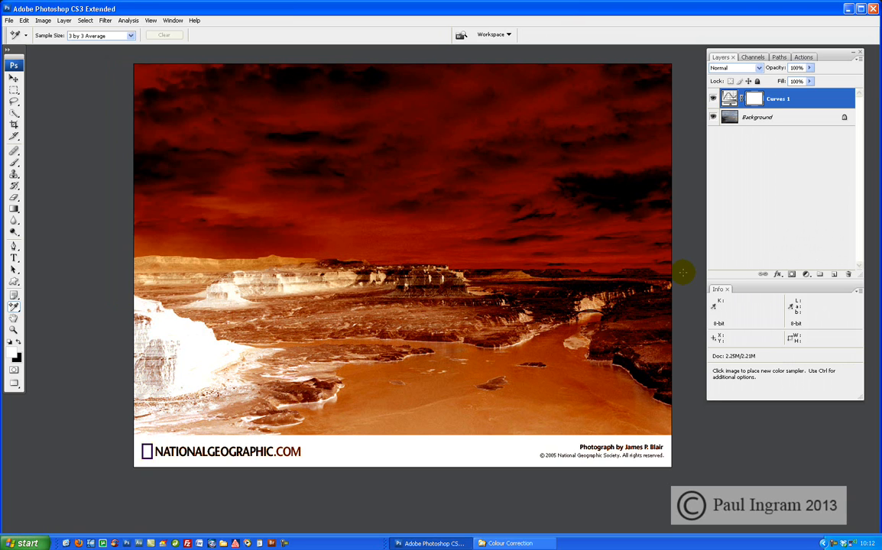
Step: Toggle the Curves 1 layer off and on, and test its opacity at about 40% before restoring it to 100%
{"action": "left_click", "coordinate": [712, 100]}
{"action": "left_click", "coordinate": [713, 100]}
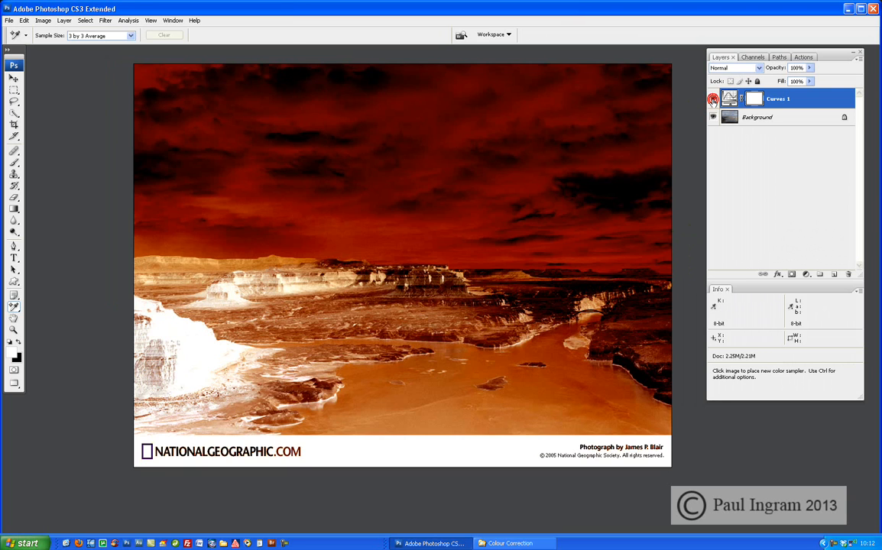
{"action": "left_click_drag", "start_coordinate": [777, 68], "coordinate": [748, 72]}
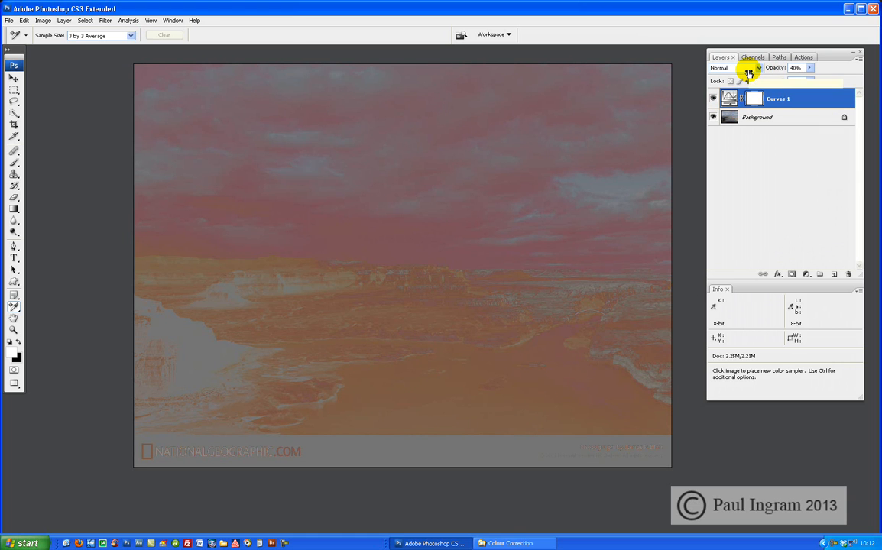
{"action": "left_click_drag", "start_coordinate": [775, 70], "coordinate": [808, 71]}
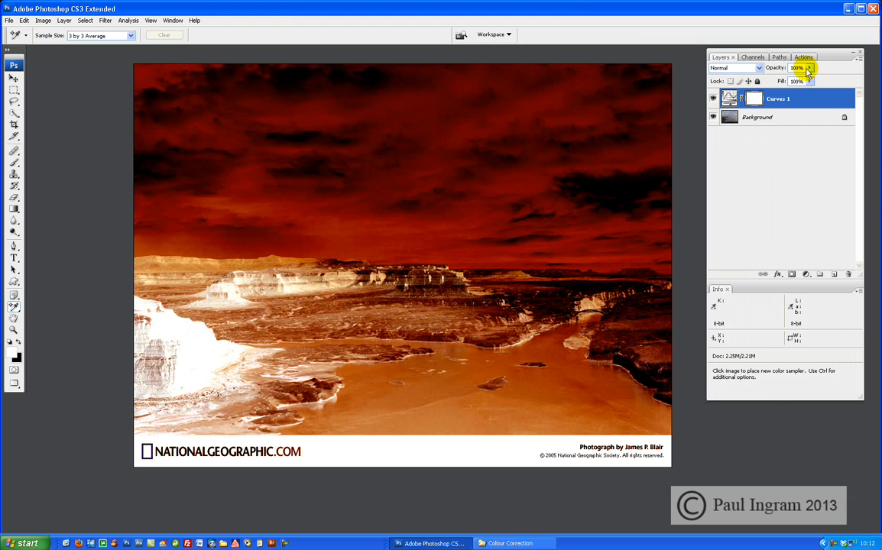
Step: Cycle the Curves 1 layer's blend mode from Normal through the modes down to Hard Light and return it to Normal
{"action": "left_click", "coordinate": [733, 67]}
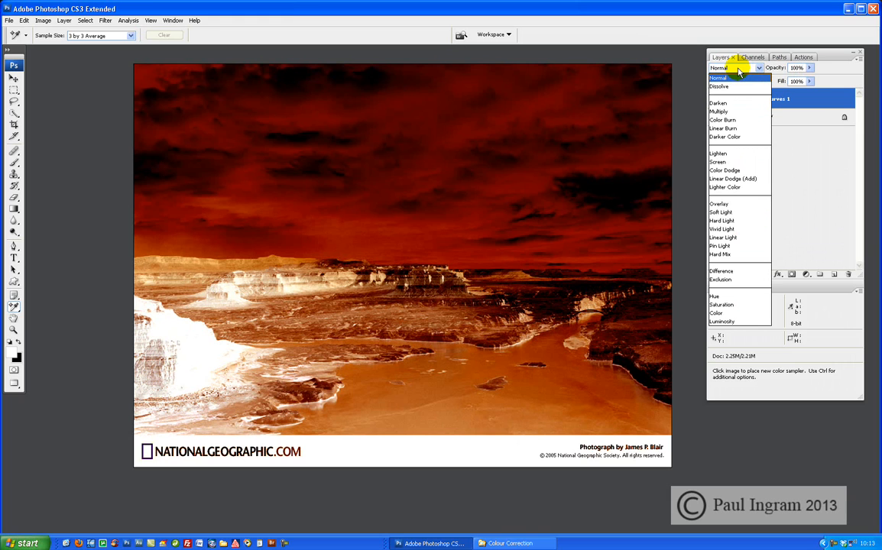
{"action": "left_click", "coordinate": [738, 71]}
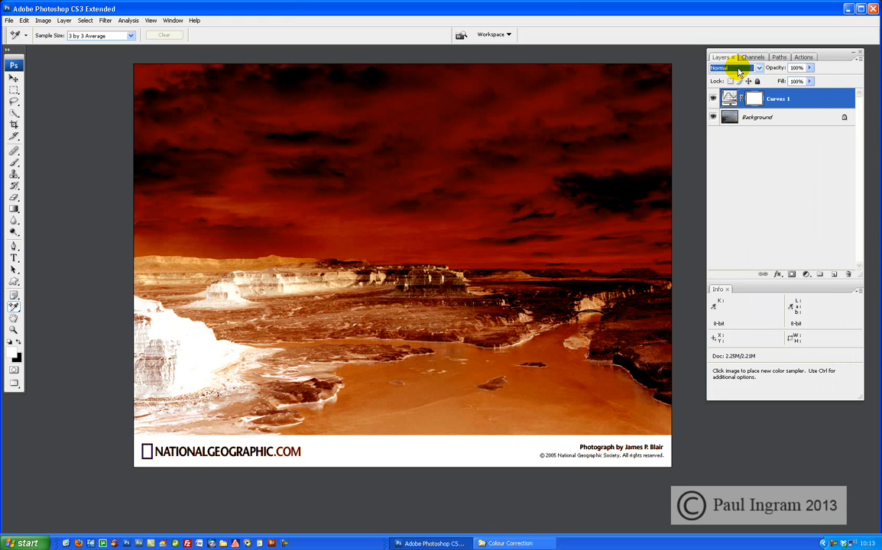
{"action": "key", "text": "Down"}
{"action": "key", "text": "Down"}
{"action": "key", "text": "Down"}
{"action": "key", "text": "Down"}
{"action": "key", "text": "Down"}
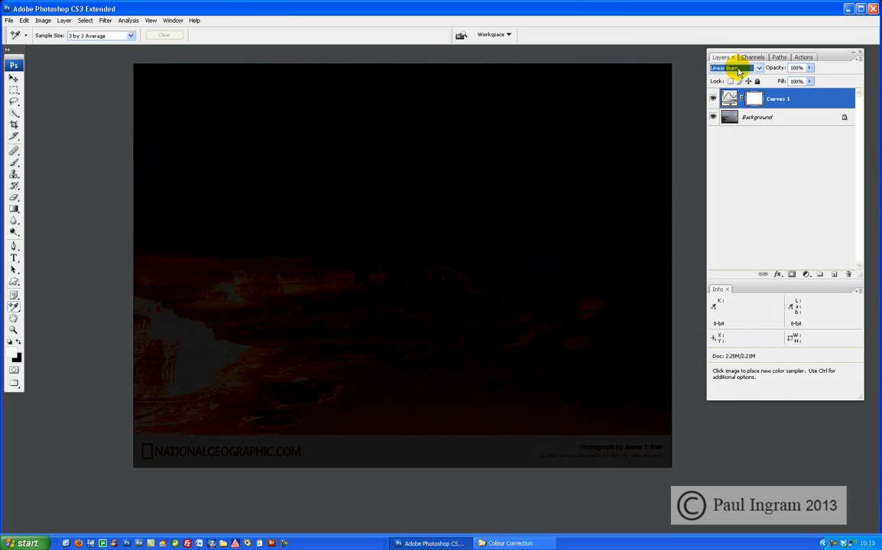
{"action": "key", "text": "Down"}
{"action": "key", "text": "Down"}
{"action": "key", "text": "Down"}
{"action": "key", "text": "Down"}
{"action": "key", "text": "Down"}
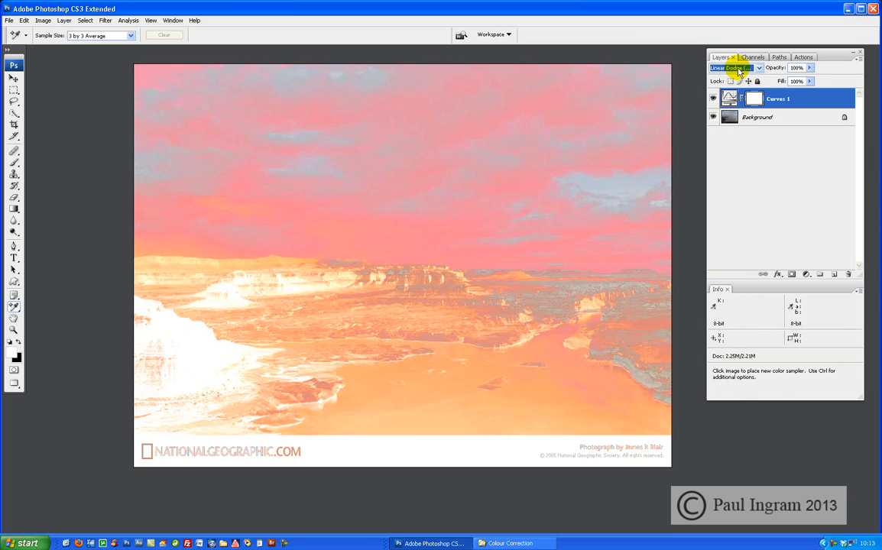
{"action": "key", "text": "Down"}
{"action": "key", "text": "Down"}
{"action": "key", "text": "Down"}
{"action": "key", "text": "Down"}
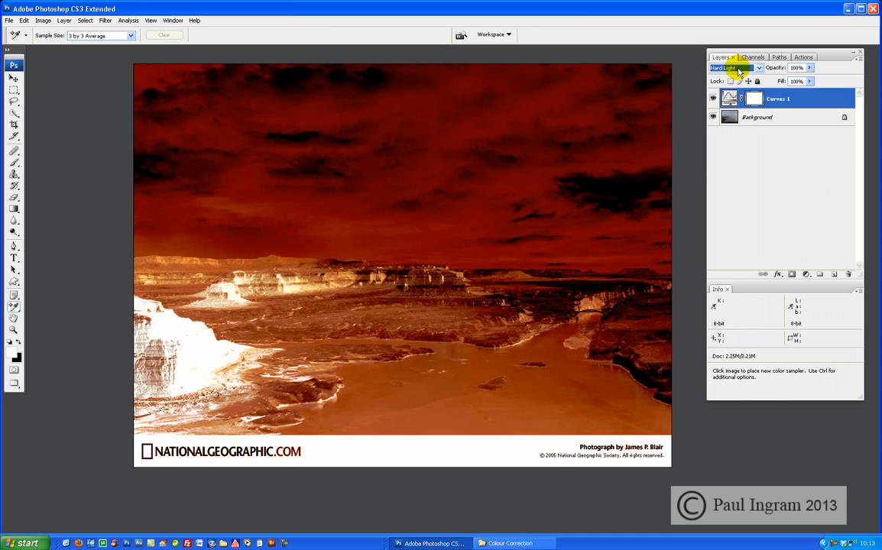
{"action": "key", "text": "Up"}
{"action": "key", "text": "Up"}
{"action": "key", "text": "Up"}
{"action": "key", "text": "Up"}
{"action": "key", "text": "Up"}
{"action": "key", "text": "Up"}
{"action": "key", "text": "Up"}
{"action": "key", "text": "Up"}
{"action": "key", "text": "Up"}
{"action": "key", "text": "Up"}
{"action": "key", "text": "Up"}
{"action": "key", "text": "Up"}
{"action": "key", "text": "Up"}
{"action": "key", "text": "Up"}
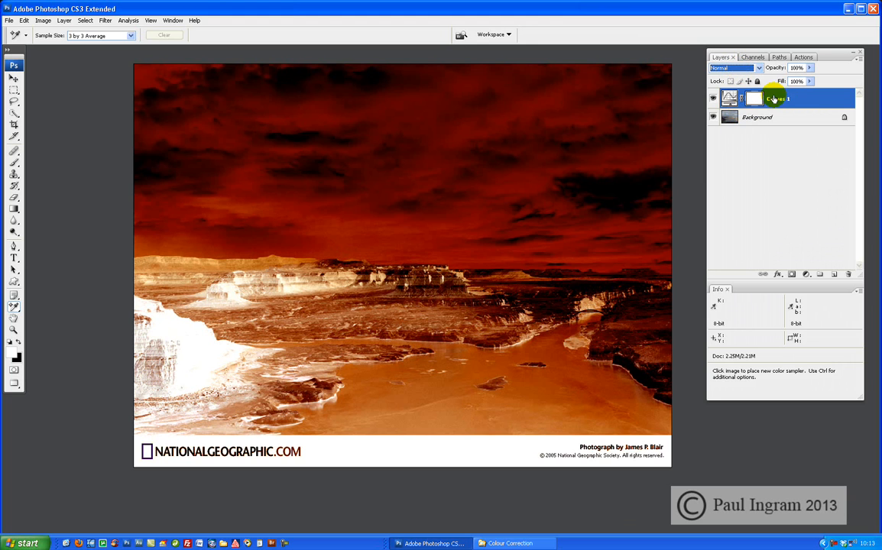
Step: Reopen the Curves 1 adjustment and apply the Cross Process (RGB) preset
{"action": "double_click", "coordinate": [731, 99]}
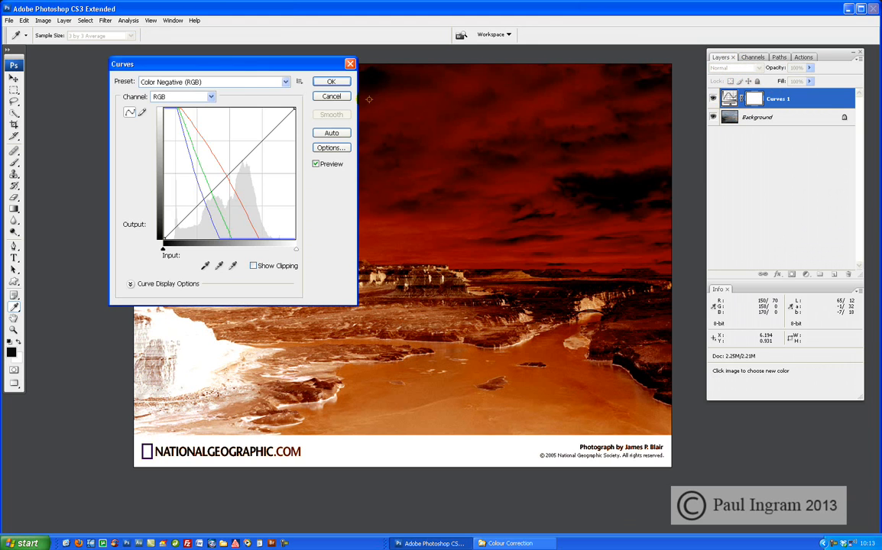
{"action": "left_click", "coordinate": [233, 83]}
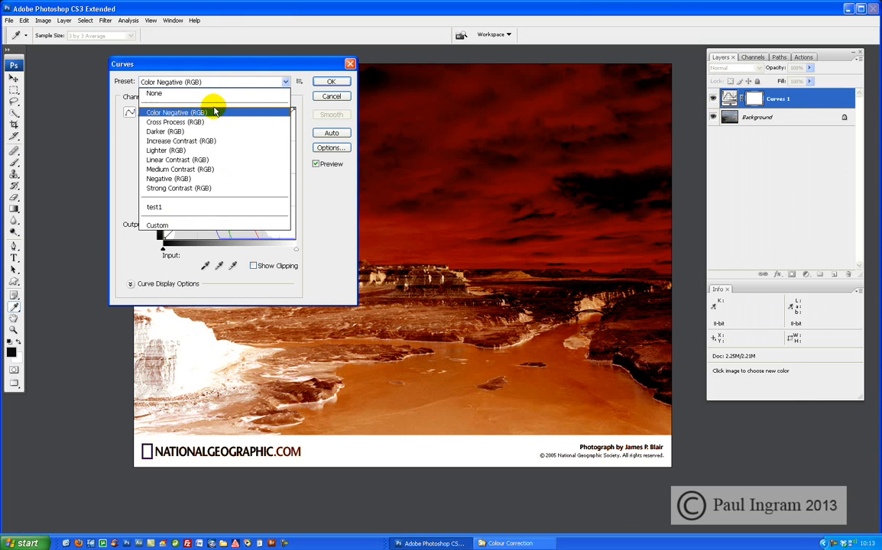
{"action": "left_click", "coordinate": [196, 122]}
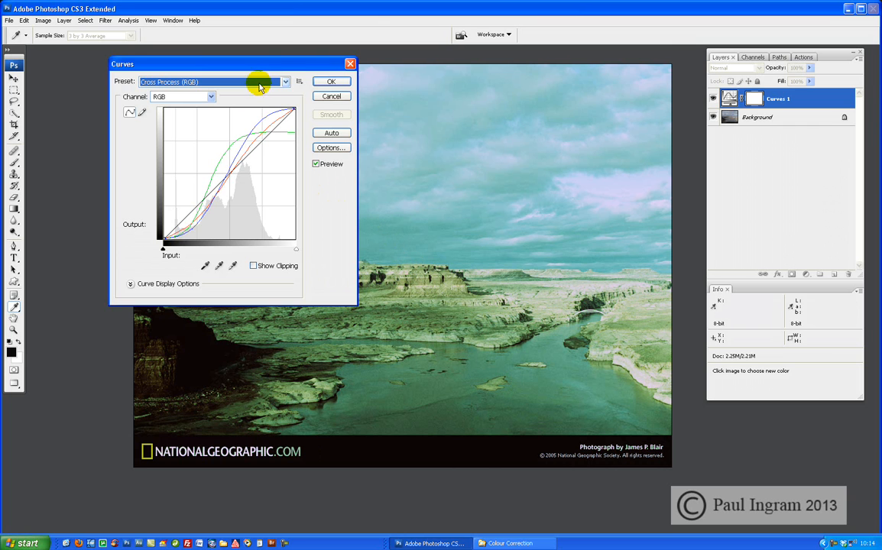
Step: Apply the Darker (RGB) preset and raise the curve's midpoint to output 112 at input 128
{"action": "left_click", "coordinate": [283, 82]}
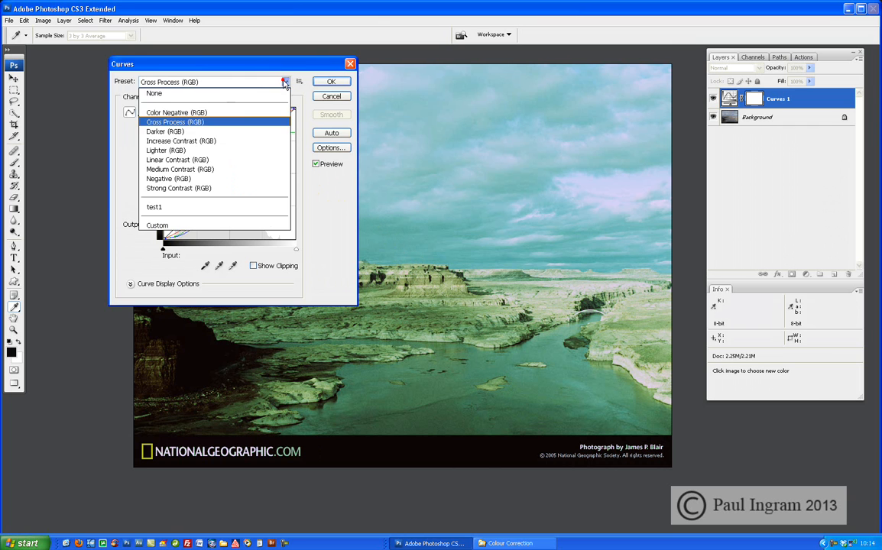
{"action": "left_click", "coordinate": [163, 132]}
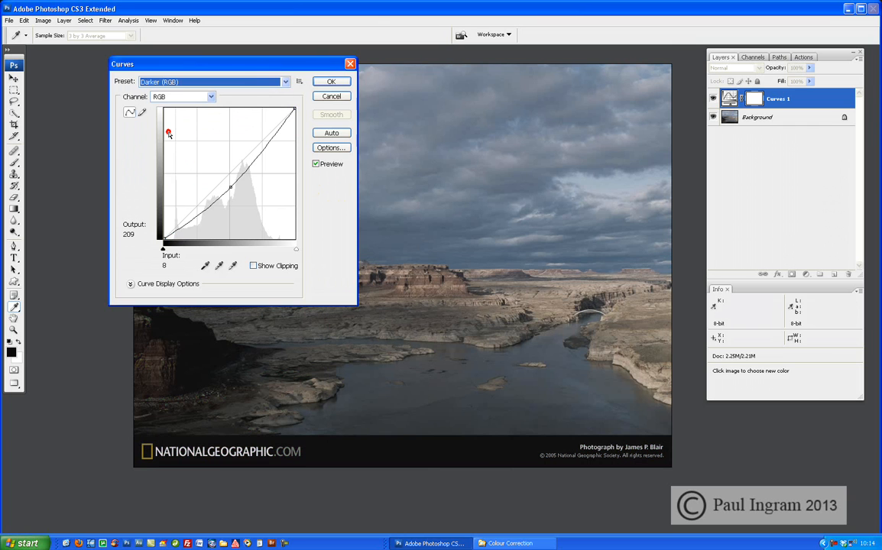
{"action": "mouse_move", "coordinate": [230, 187]}
{"action": "left_mouse_down"}
{"action": "mouse_move", "coordinate": [230, 173]}
{"action": "mouse_move", "coordinate": [229, 182]}
{"action": "left_mouse_up"}
{"action": "left_click", "coordinate": [230, 174]}
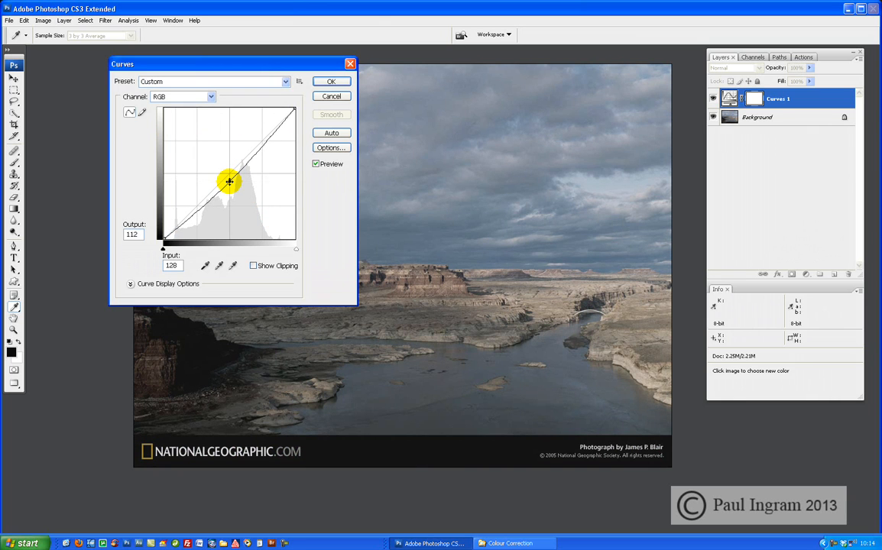
Step: Try the Increase Contrast (RGB) preset, and switch to Lighter (RGB) with its curve point moved to about input 109, output 134
{"action": "left_click", "coordinate": [285, 81]}
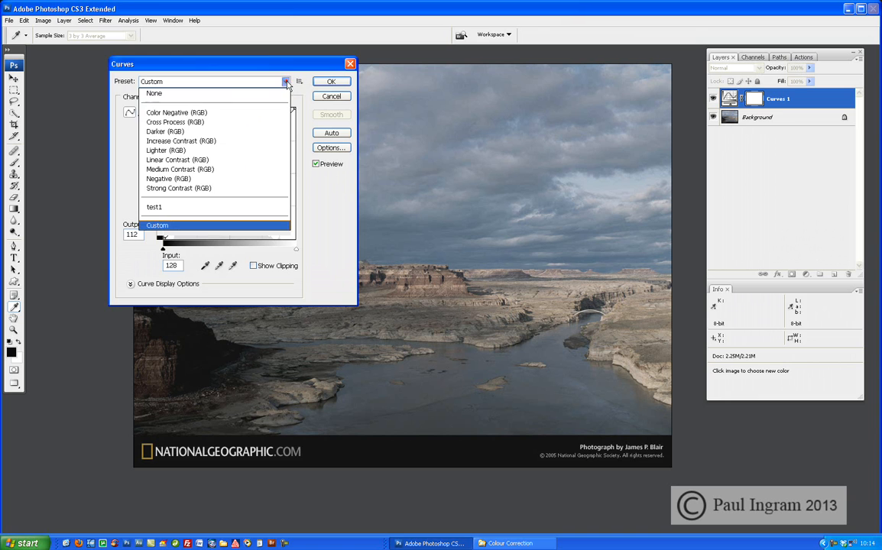
{"action": "left_click", "coordinate": [170, 141]}
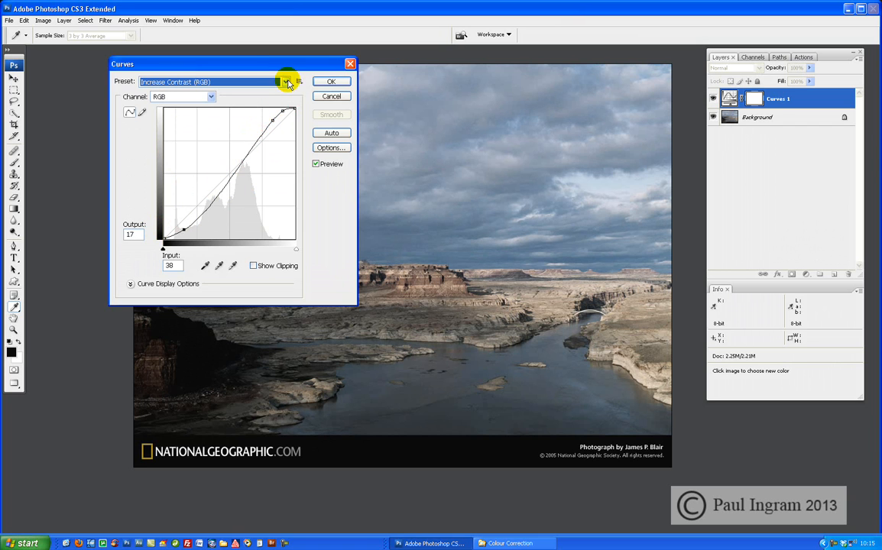
{"action": "left_click", "coordinate": [285, 81]}
{"action": "left_click", "coordinate": [177, 150]}
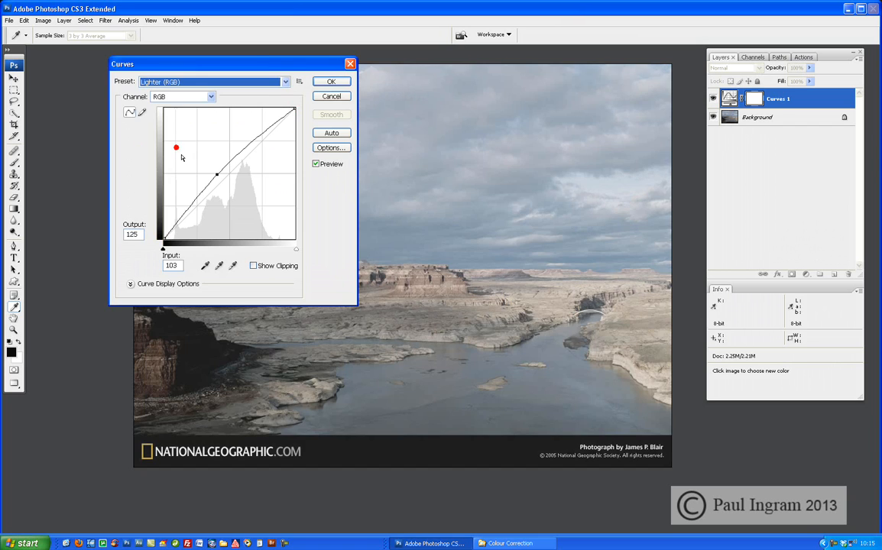
{"action": "left_click", "coordinate": [217, 175]}
{"action": "left_click_drag", "start_coordinate": [217, 175], "coordinate": [220, 169]}
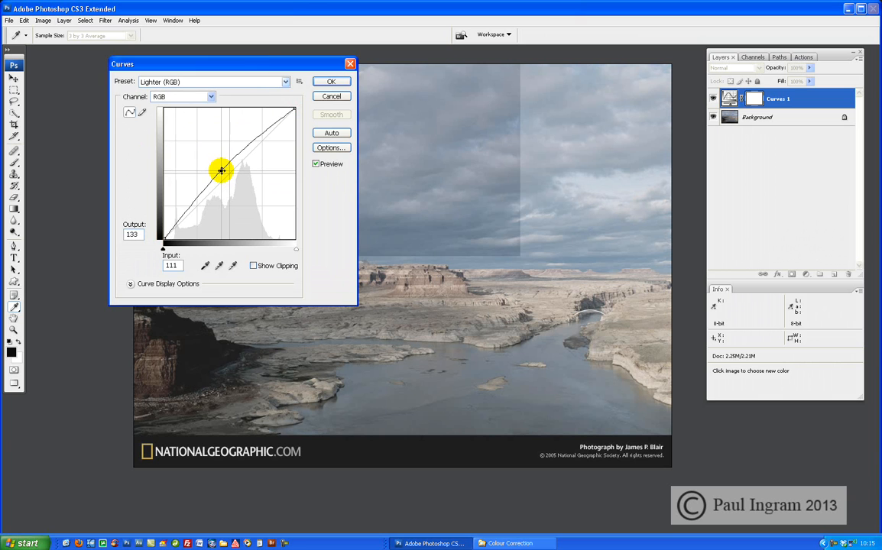
Step: Apply the Linear Contrast (RGB) preset and steepen the curve by raising its upper point and moving the lower one to about input 87, output 70
{"action": "left_click", "coordinate": [285, 82]}
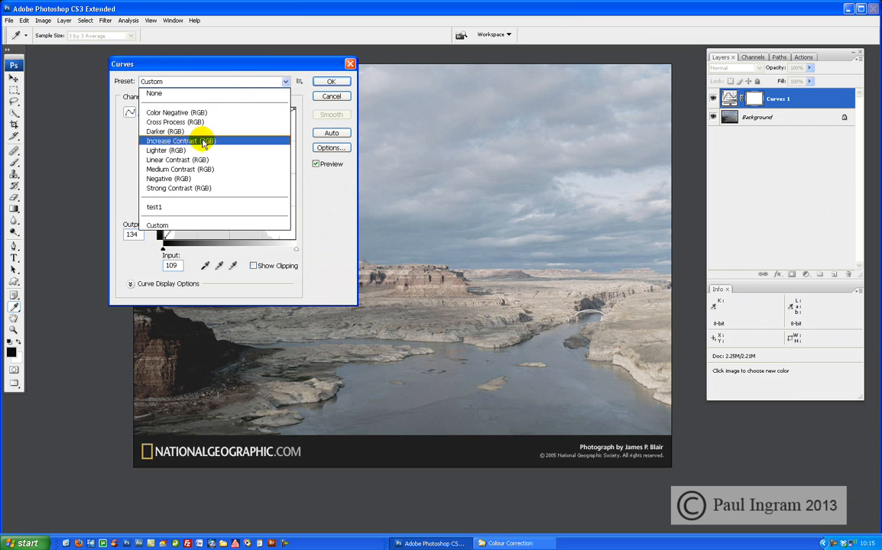
{"action": "left_click", "coordinate": [175, 161]}
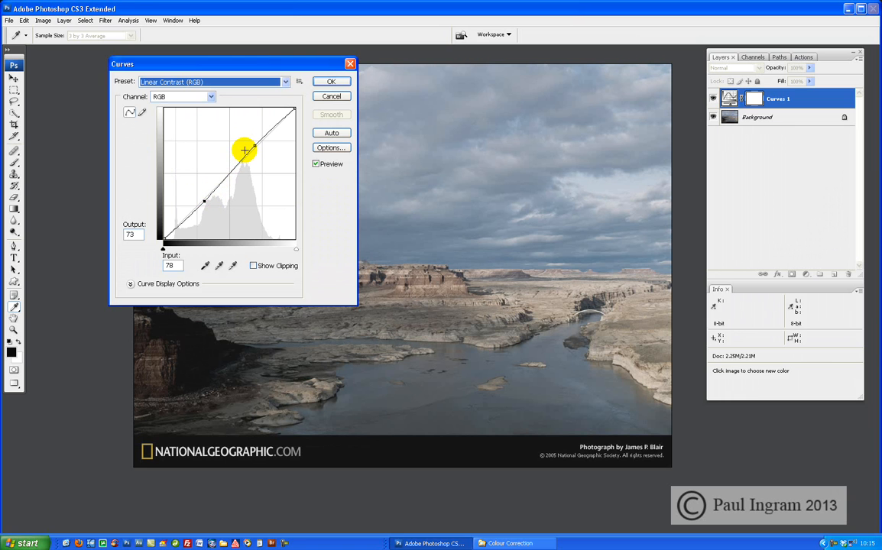
{"action": "left_click_drag", "start_coordinate": [254, 146], "coordinate": [248, 131]}
{"action": "mouse_move", "coordinate": [202, 200]}
{"action": "left_mouse_down"}
{"action": "mouse_move", "coordinate": [211, 205]}
{"action": "mouse_move", "coordinate": [208, 195]}
{"action": "left_mouse_up"}
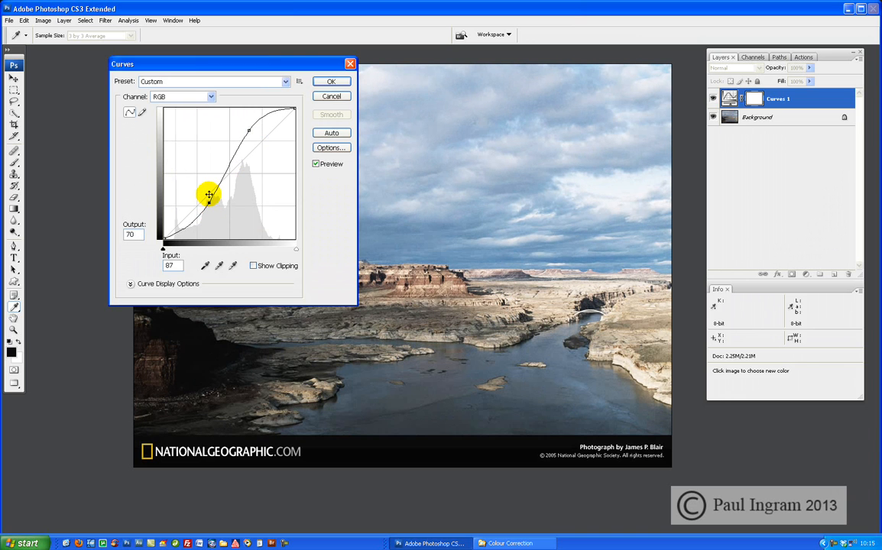
Step: Try the Medium Contrast (RGB) preset on the curve and switch to the Negative (RGB) preset
{"action": "left_click", "coordinate": [284, 81]}
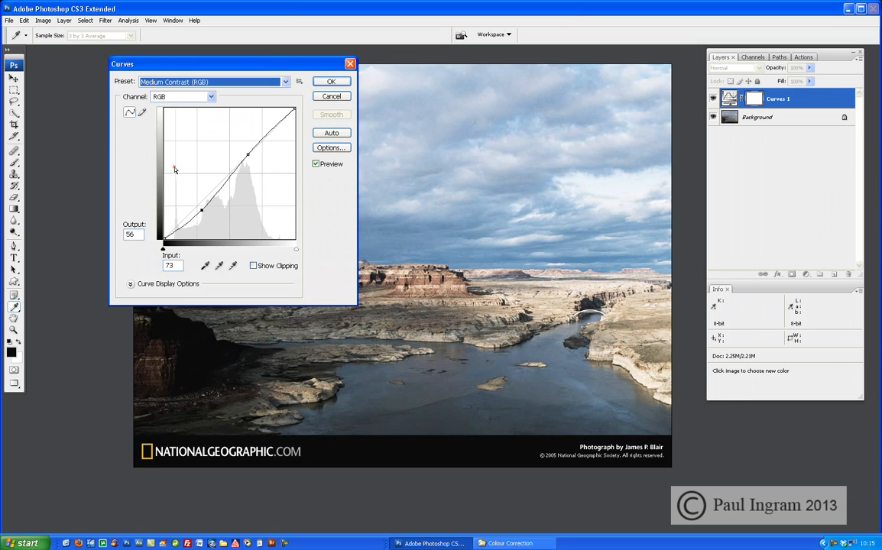
{"action": "left_click", "coordinate": [169, 169]}
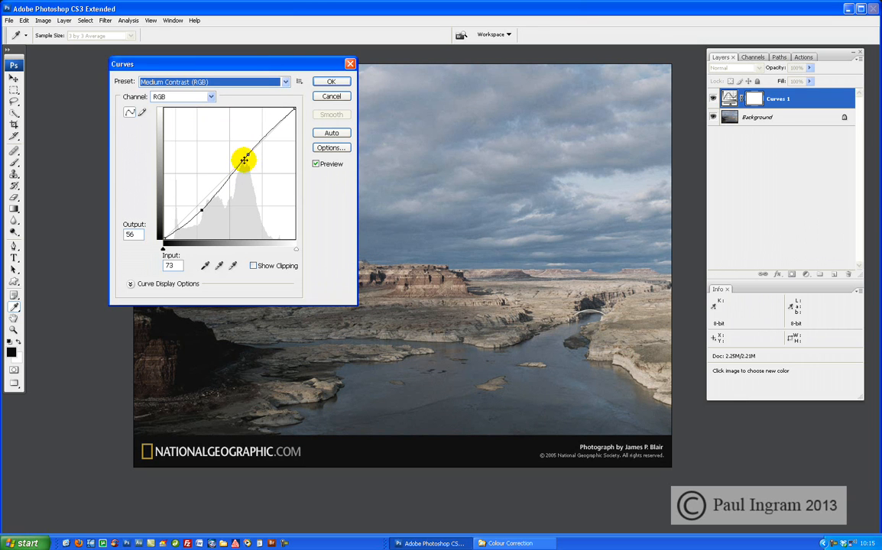
{"action": "left_click", "coordinate": [281, 81]}
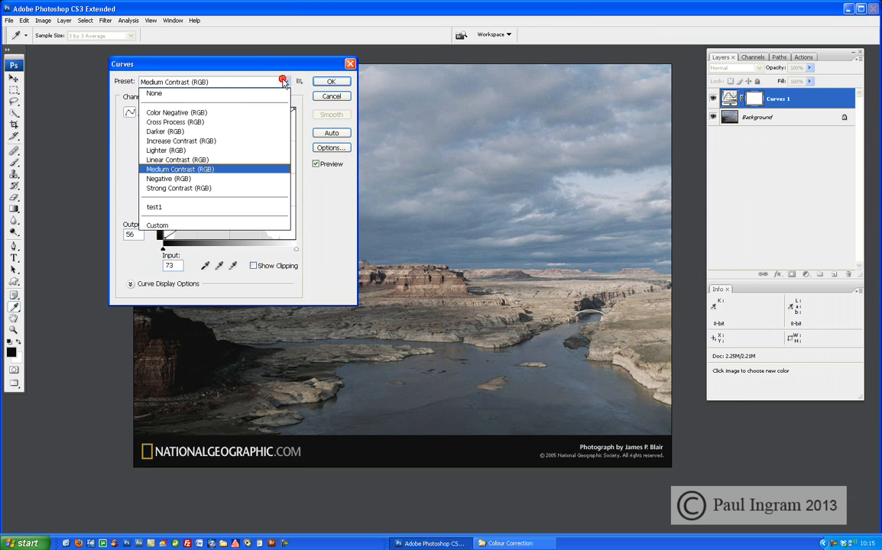
{"action": "left_click", "coordinate": [195, 180]}
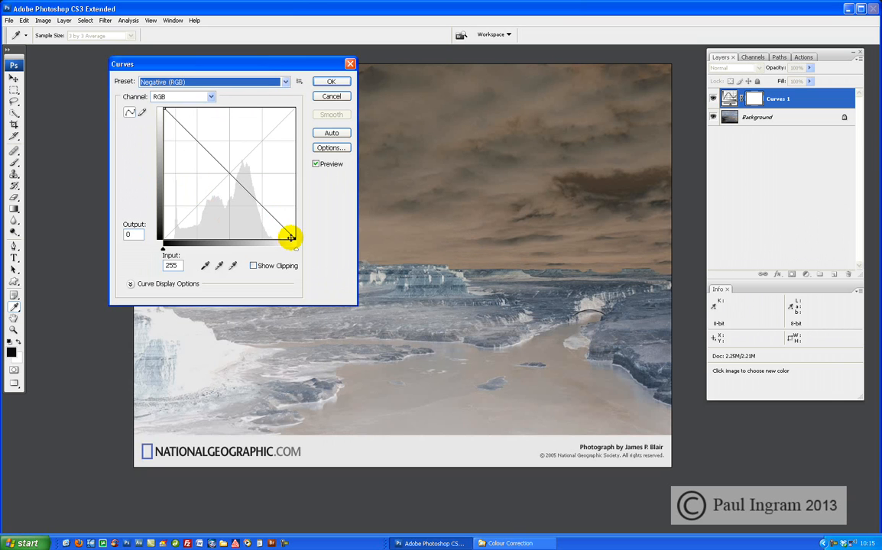
Step: Flip the negative curve to a normal rising diagonal by moving its endpoints, and invert it again with output 255 at input 0
{"action": "left_click_drag", "start_coordinate": [294, 239], "coordinate": [293, 110]}
{"action": "left_click_drag", "start_coordinate": [164, 110], "coordinate": [140, 257]}
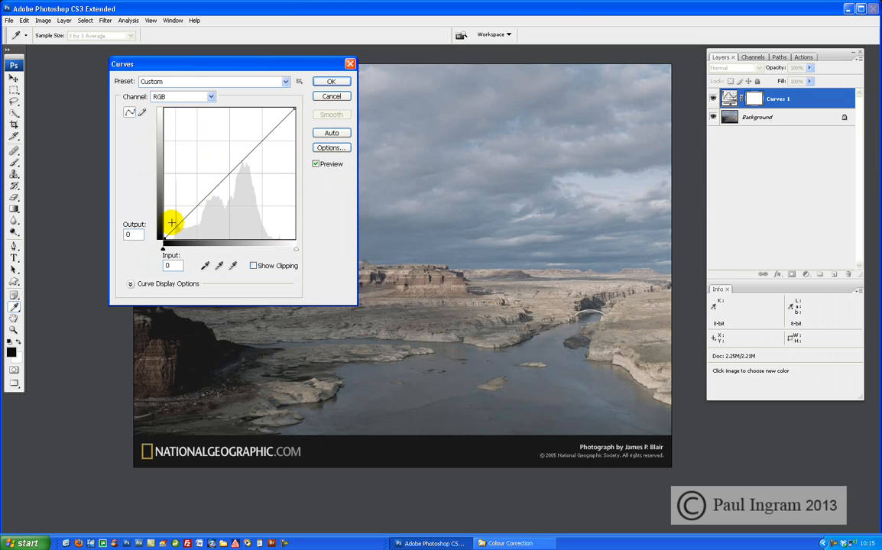
{"action": "left_click_drag", "start_coordinate": [293, 108], "coordinate": [163, 111]}
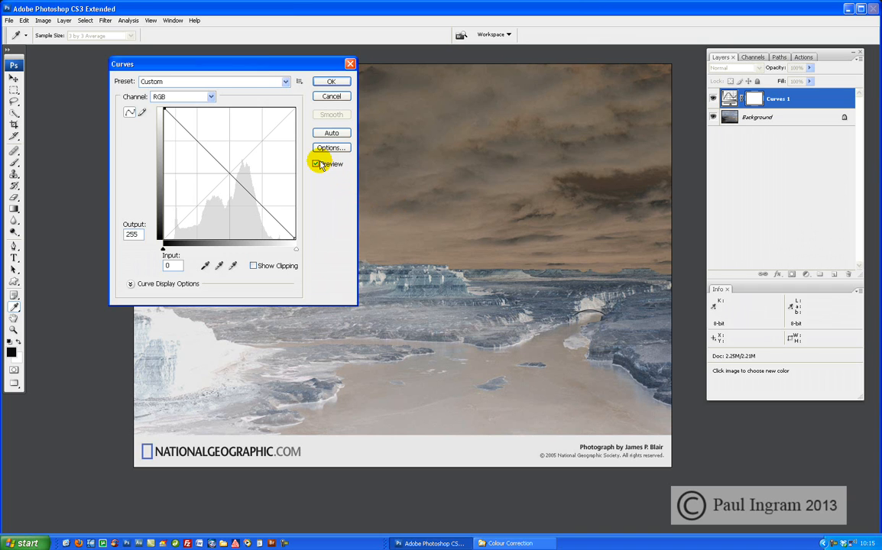
Step: Try the Strong Contrast (RGB) preset on the curve and apply the saved test1 preset
{"action": "left_click", "coordinate": [286, 82]}
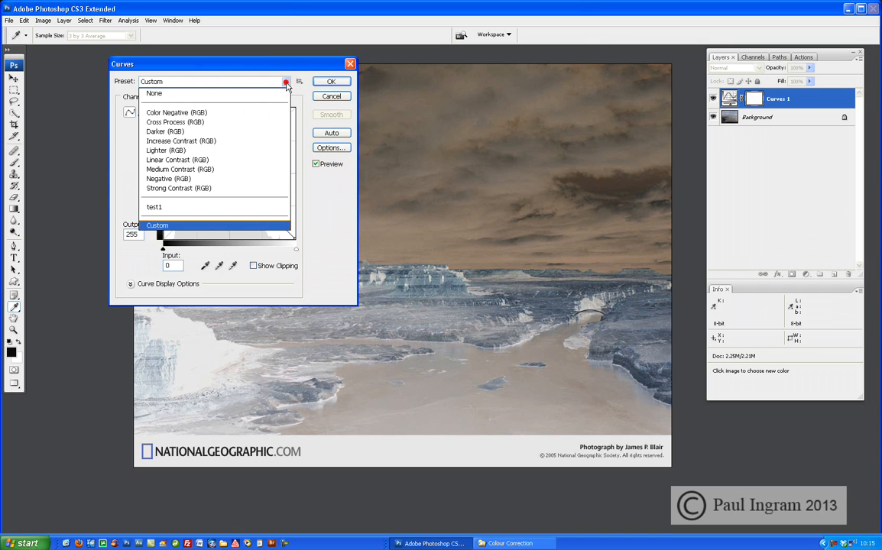
{"action": "left_click", "coordinate": [174, 188]}
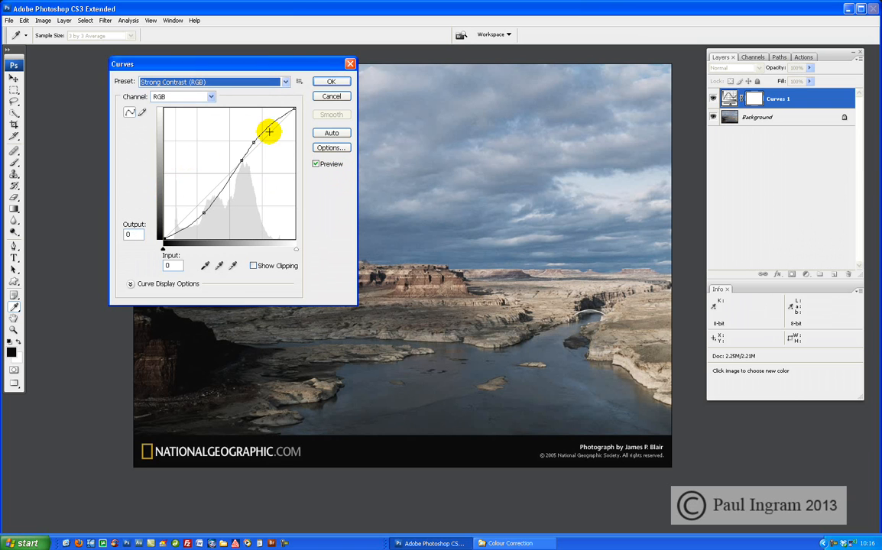
{"action": "left_click", "coordinate": [285, 81]}
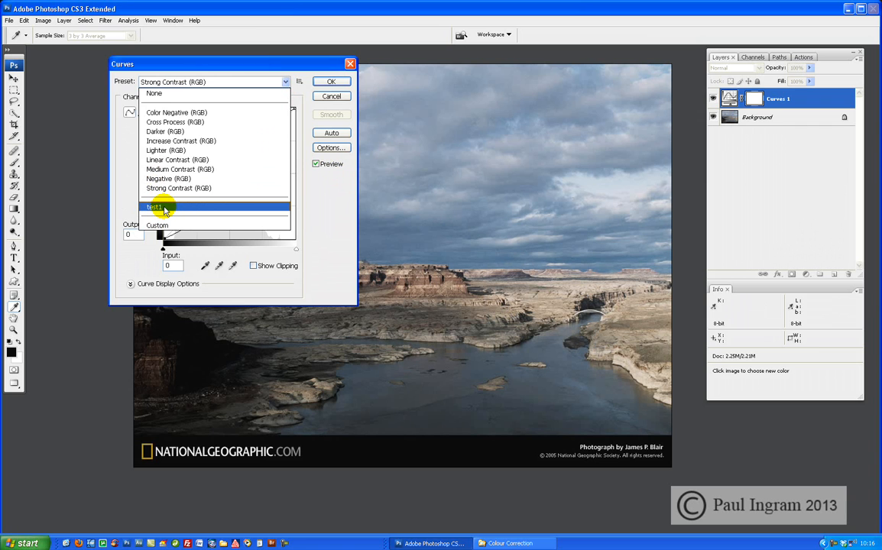
{"action": "left_click", "coordinate": [162, 208]}
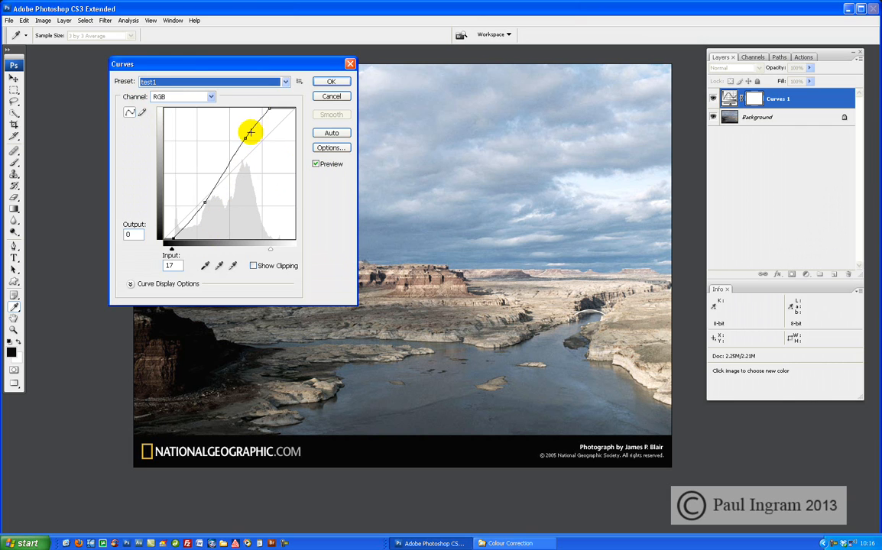
{"action": "left_click", "coordinate": [299, 82]}
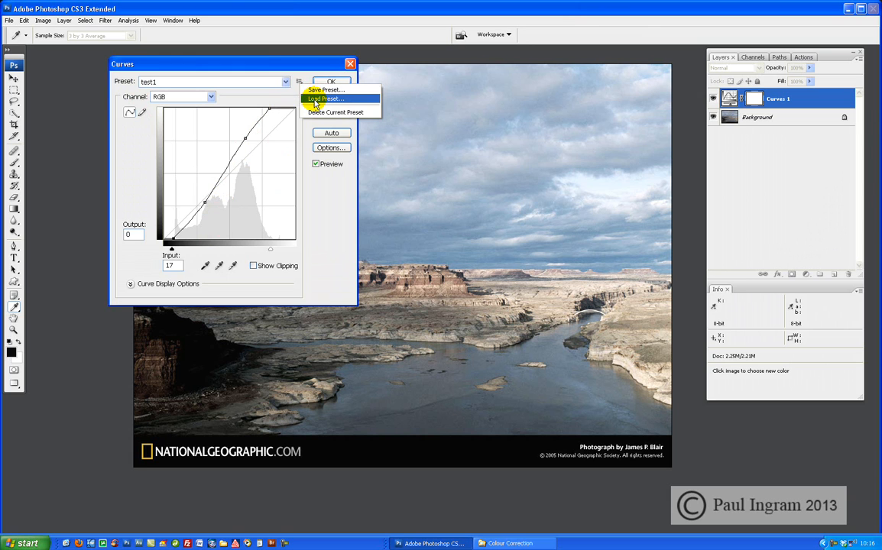
{"action": "left_click", "coordinate": [309, 64]}
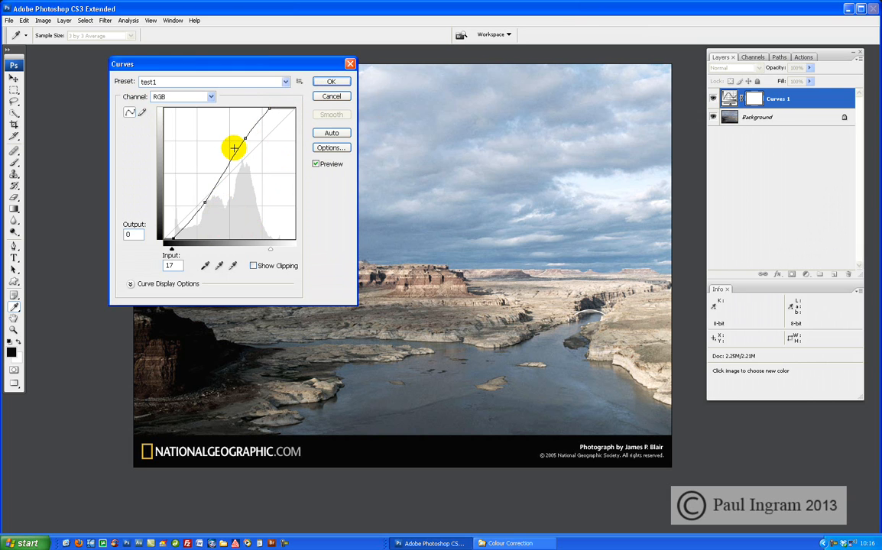
Step: Turn on the clipping display and set the curve's white point to input 205 to check the highlight clipping
{"action": "left_click", "coordinate": [253, 267]}
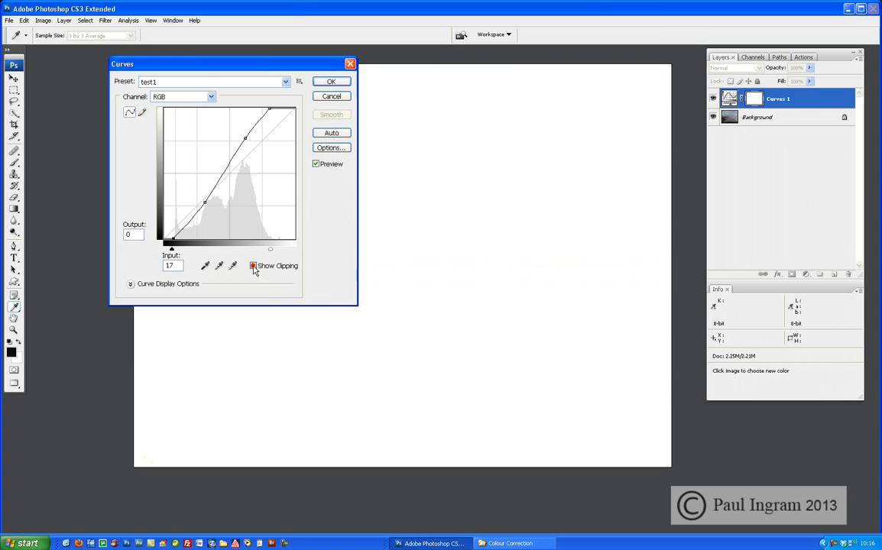
{"action": "left_click_drag", "start_coordinate": [246, 66], "coordinate": [379, 90]}
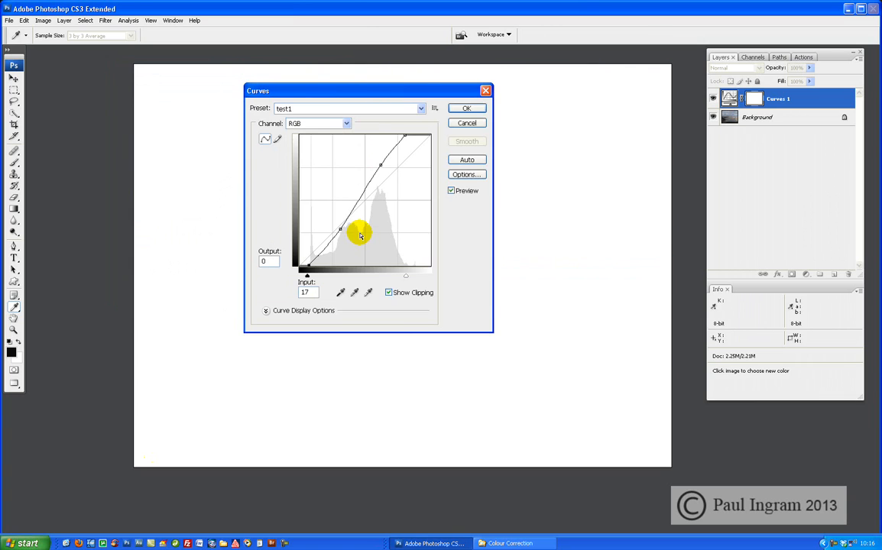
{"action": "left_click_drag", "start_coordinate": [405, 277], "coordinate": [406, 278]}
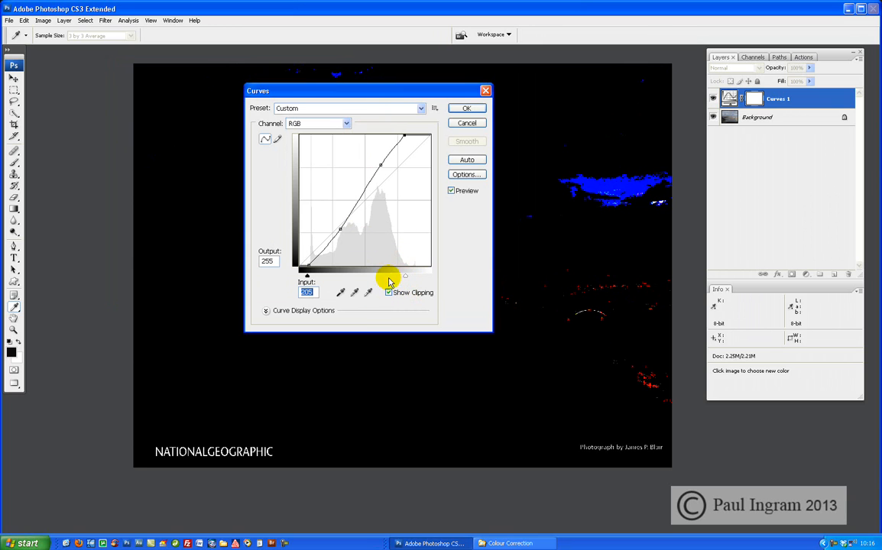
Step: Compare the photo with the clipping display on and off, leave it off, and move the curve's white point to input 210
{"action": "left_click", "coordinate": [389, 295]}
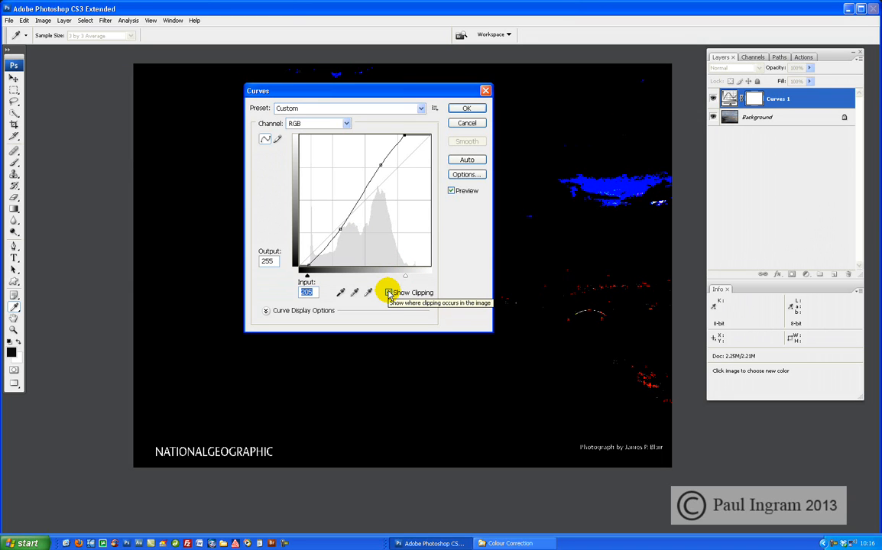
{"action": "left_click", "coordinate": [389, 294]}
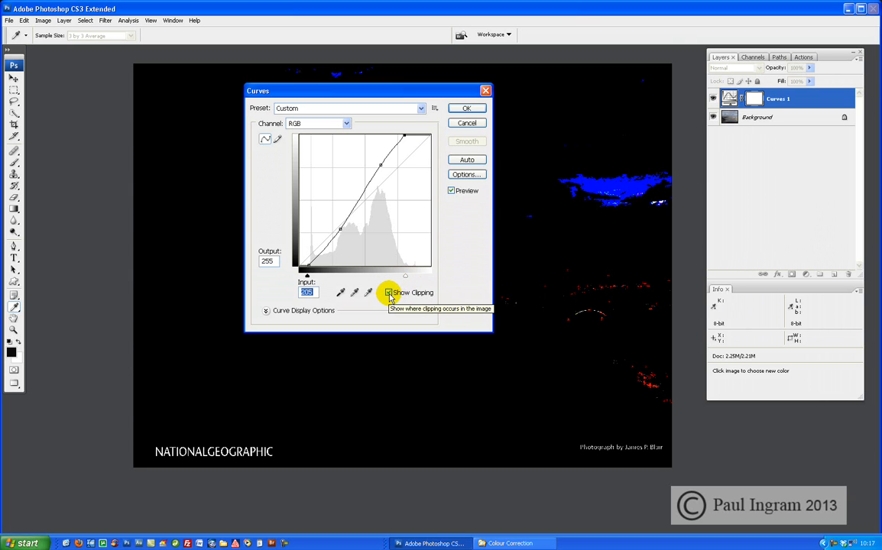
{"action": "left_click", "coordinate": [389, 295]}
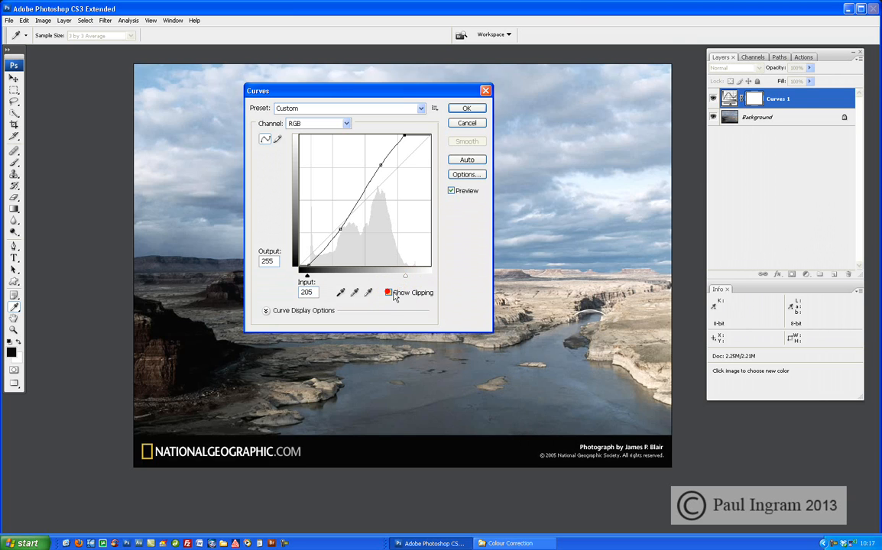
{"action": "left_click", "coordinate": [390, 295]}
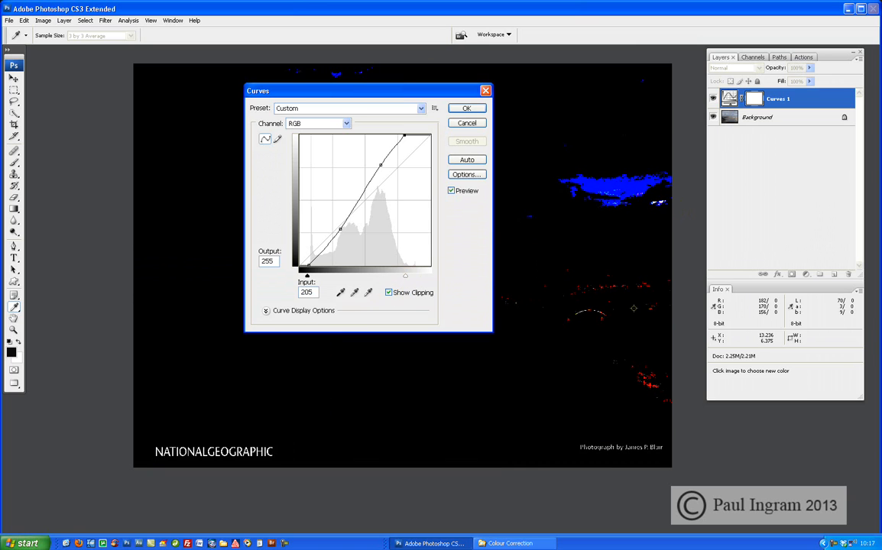
{"action": "left_click", "coordinate": [389, 294]}
{"action": "left_click", "coordinate": [406, 276]}
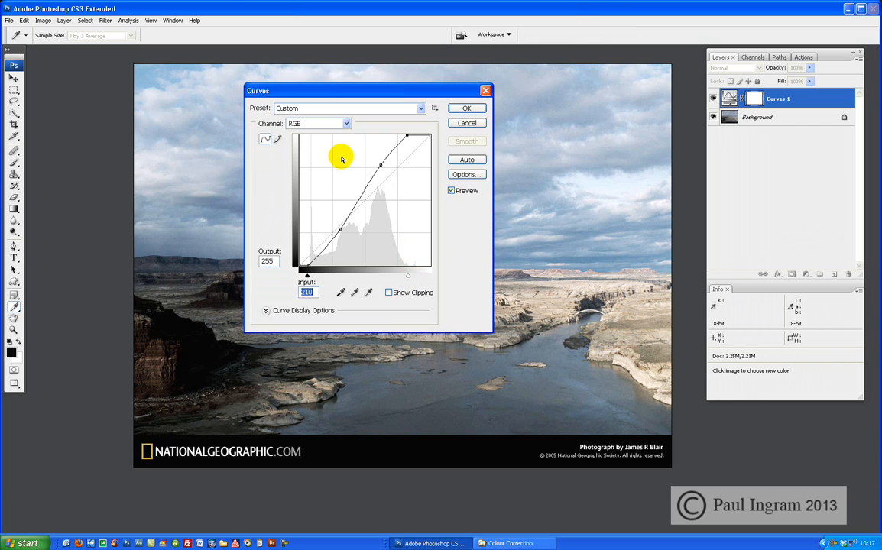
Step: Check the curve display options, collapse them again, and reset the curve to the straight diagonal
{"action": "left_click", "coordinate": [262, 310]}
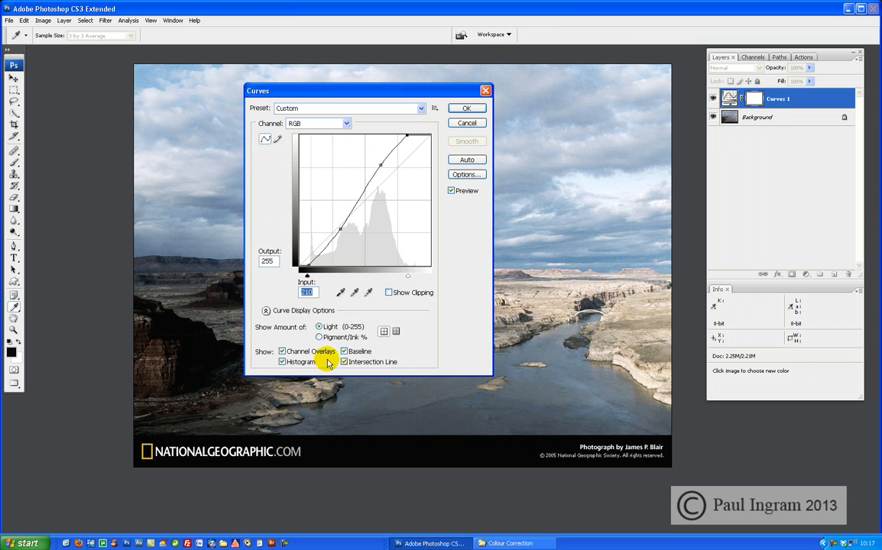
{"action": "left_click", "coordinate": [266, 311]}
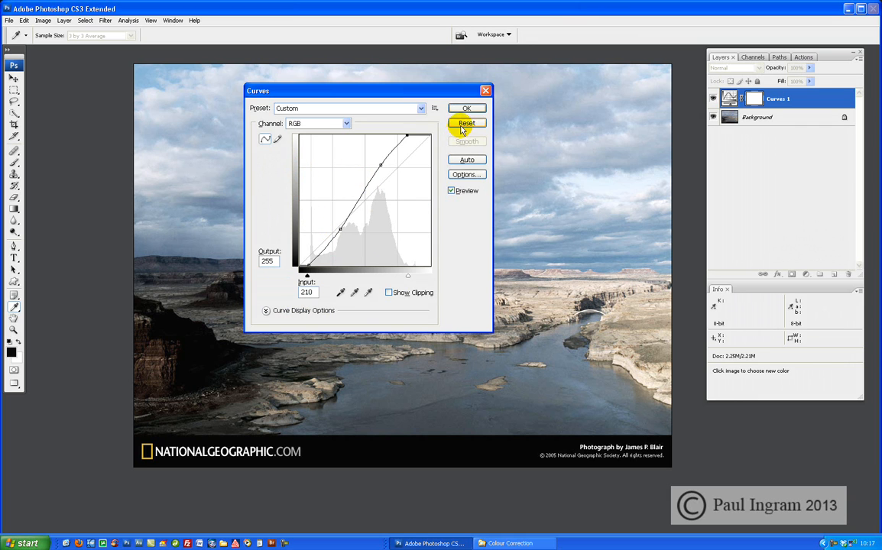
{"action": "left_click", "coordinate": [464, 126], "text": "alt"}
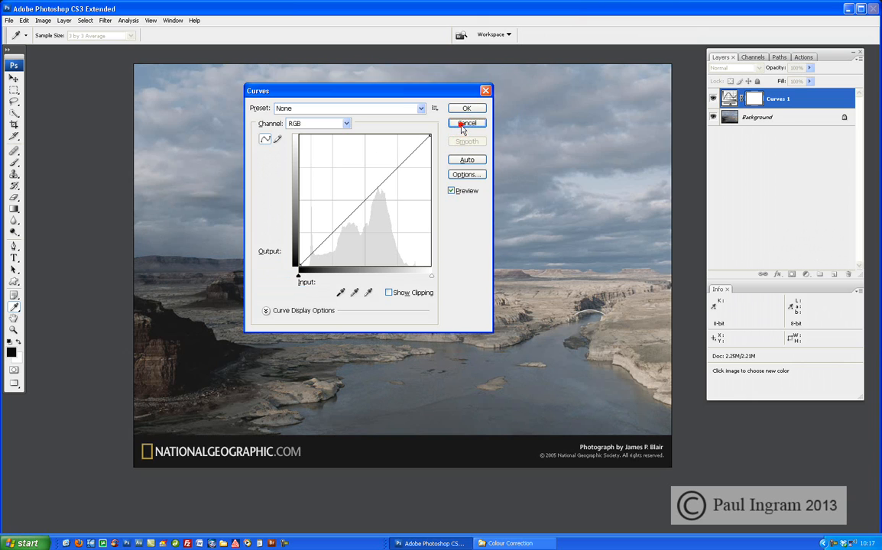
Step: Draw a wavy freehand curve with the pencil across the graph, move the dialog off the photo, and reset the curve
{"action": "left_click", "coordinate": [277, 139]}
{"action": "mouse_move", "coordinate": [308, 240]}
{"action": "left_mouse_down"}
{"action": "mouse_move", "coordinate": [348, 230]}
{"action": "mouse_move", "coordinate": [368, 172]}
{"action": "mouse_move", "coordinate": [403, 187]}
{"action": "mouse_move", "coordinate": [422, 230]}
{"action": "left_mouse_up"}
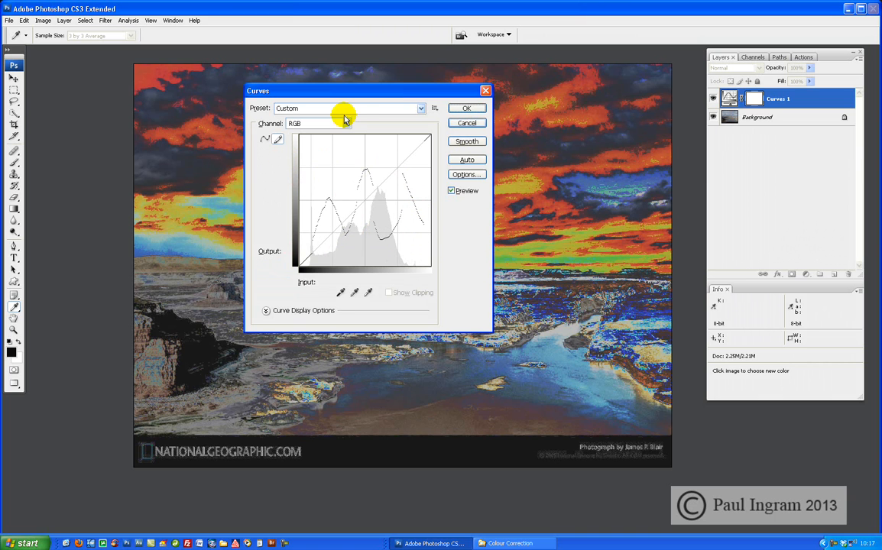
{"action": "left_click_drag", "start_coordinate": [360, 92], "coordinate": [171, 79]}
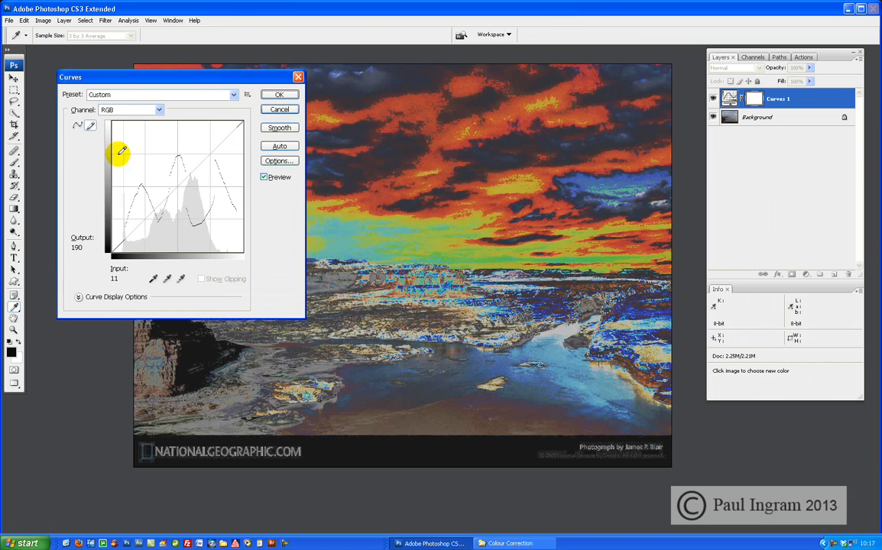
{"action": "left_click", "coordinate": [276, 111], "text": "alt"}
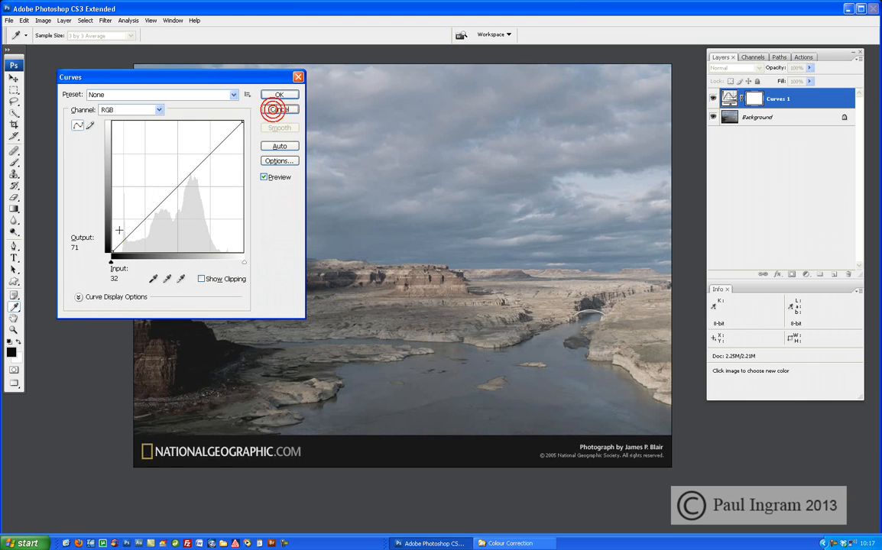
Step: Draw a straight-sided peak with the pencil, from the black corner up to the graph's top centre and down to input 255, output 0
{"action": "left_click", "coordinate": [90, 125]}
{"action": "left_click", "coordinate": [113, 243]}
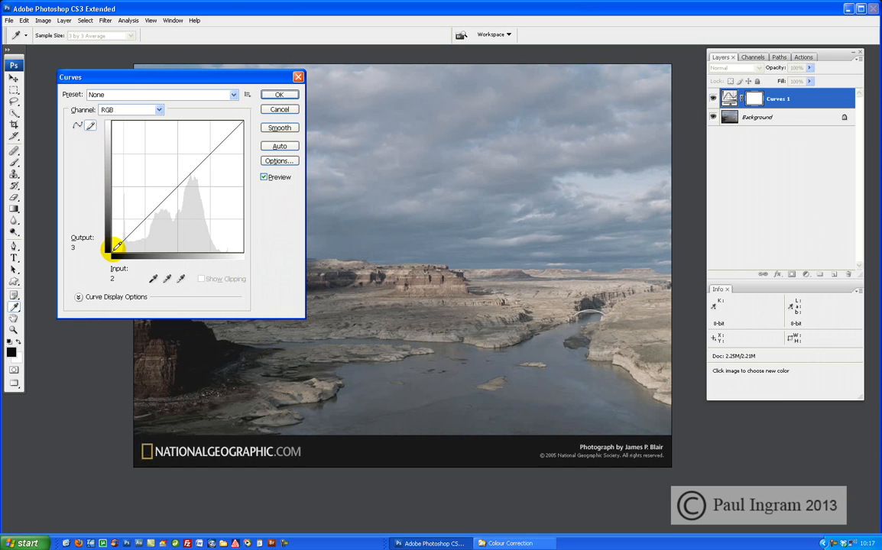
{"action": "left_click", "coordinate": [181, 119], "text": "shift"}
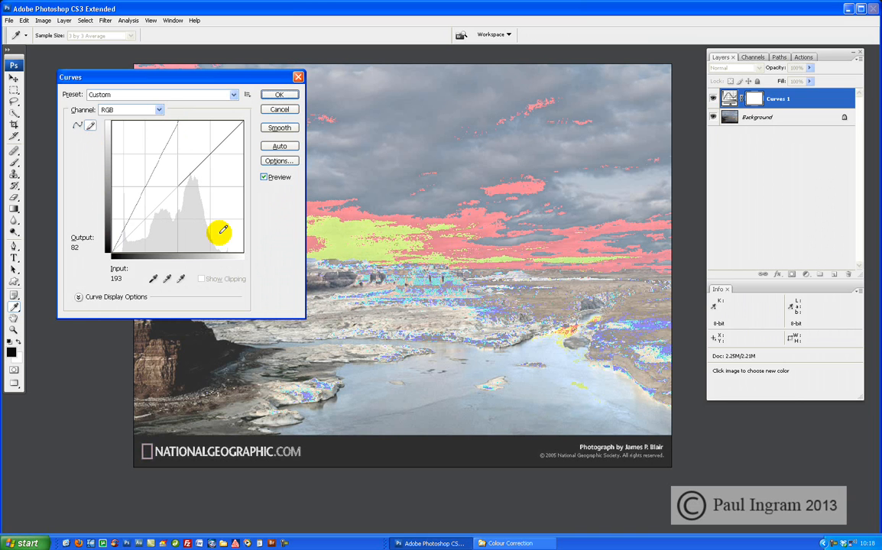
{"action": "left_click", "coordinate": [245, 248], "text": "shift"}
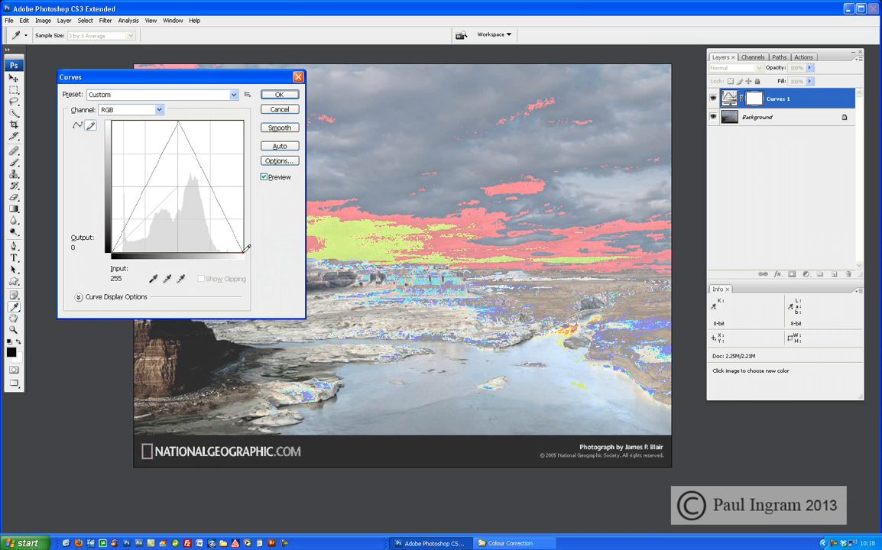